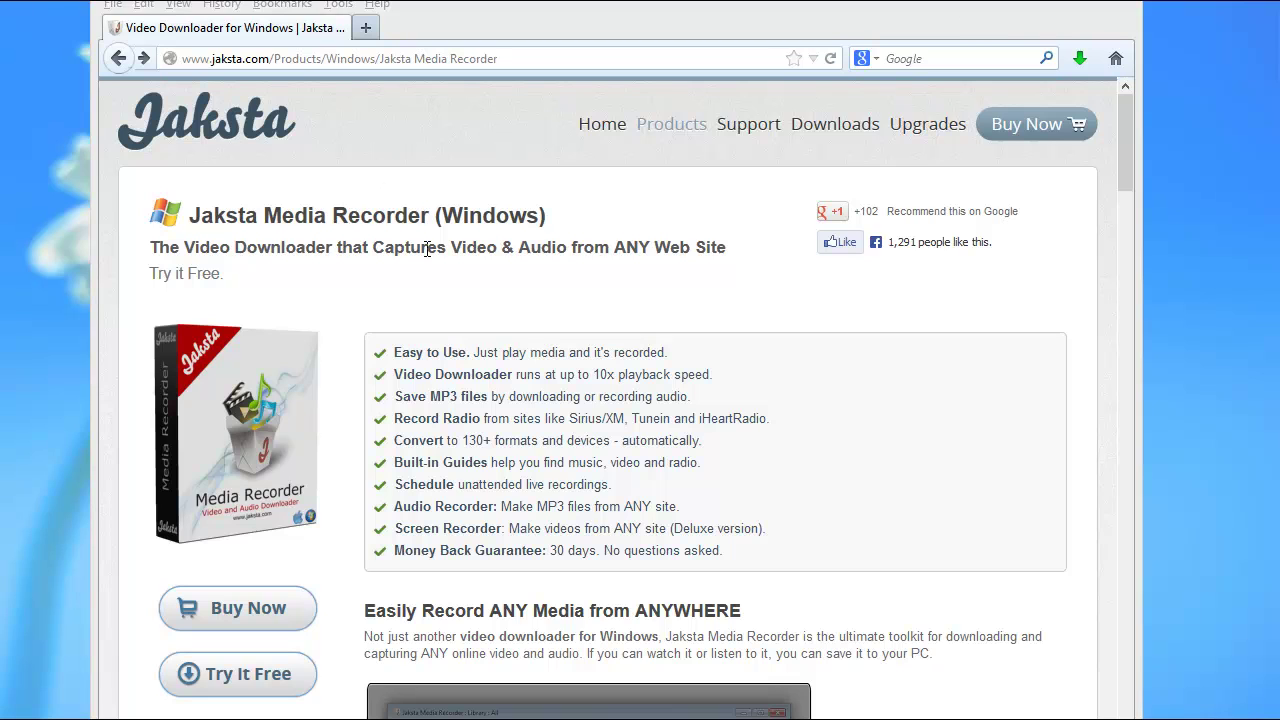
Download the Jaksta trial, accept the licence agreement and list the install types
{"action": "left_click", "coordinate": [265, 673]}
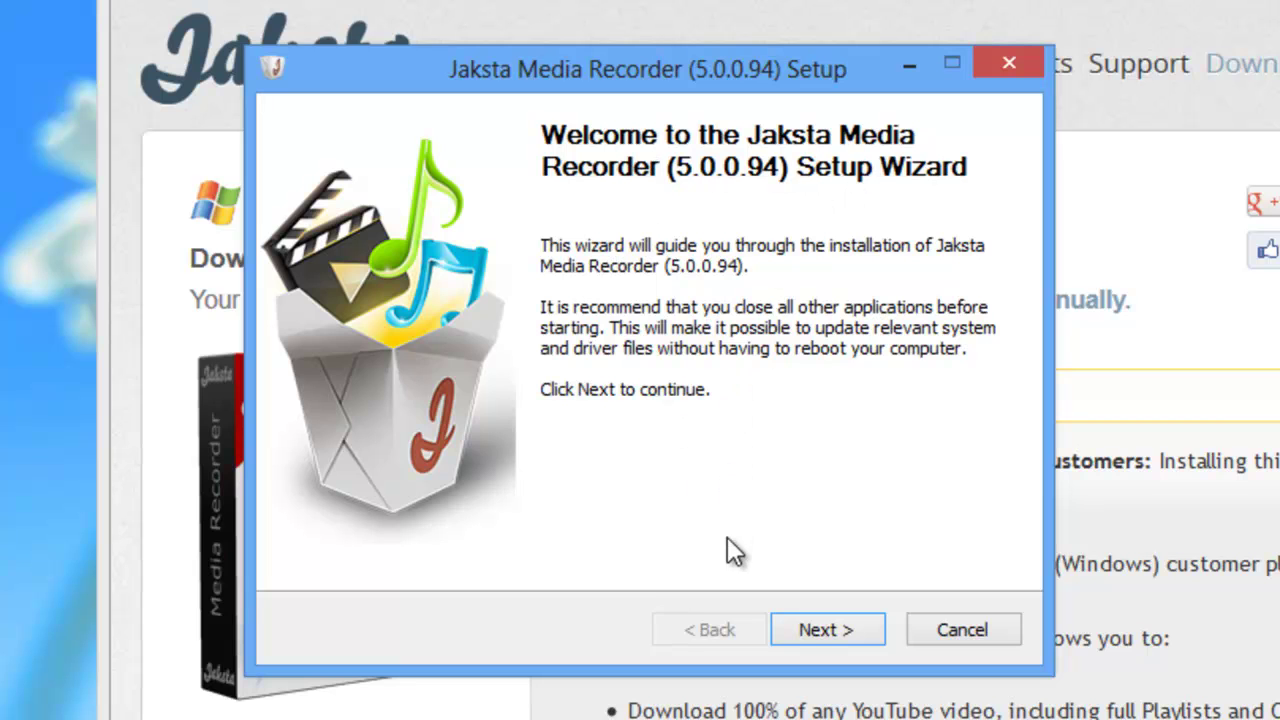
{"action": "left_click", "coordinate": [825, 632]}
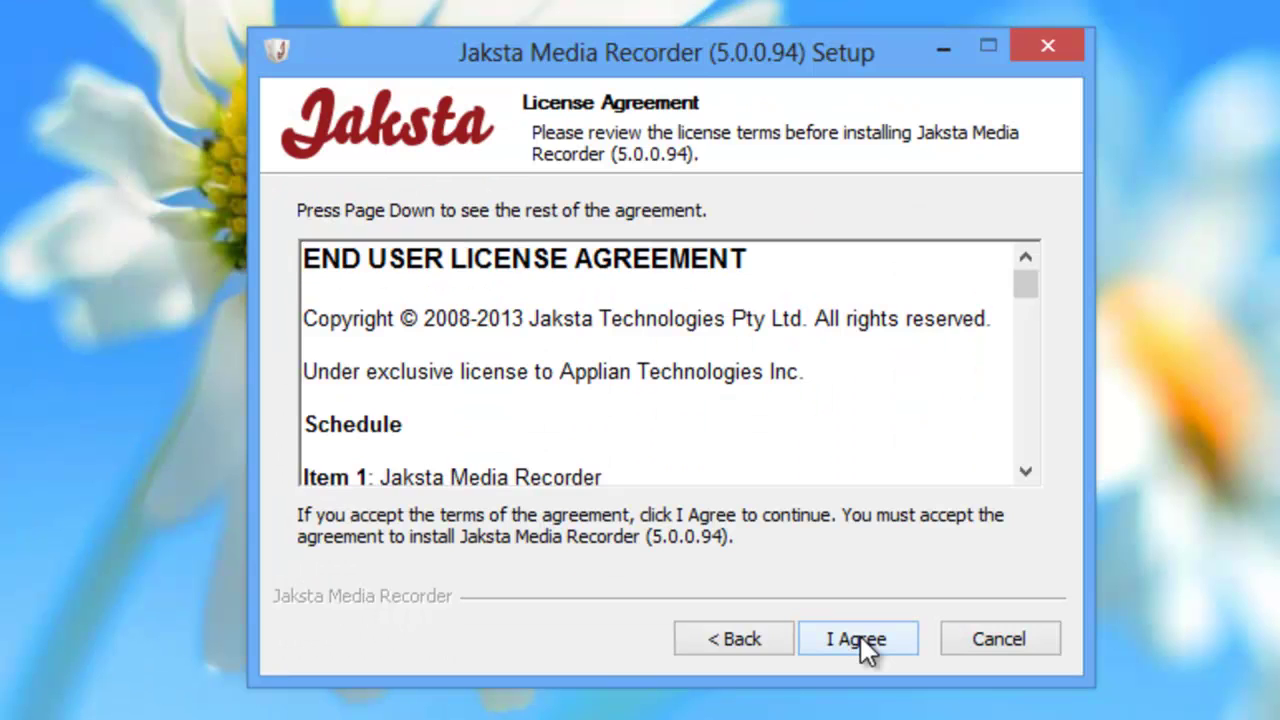
{"action": "left_click", "coordinate": [860, 636]}
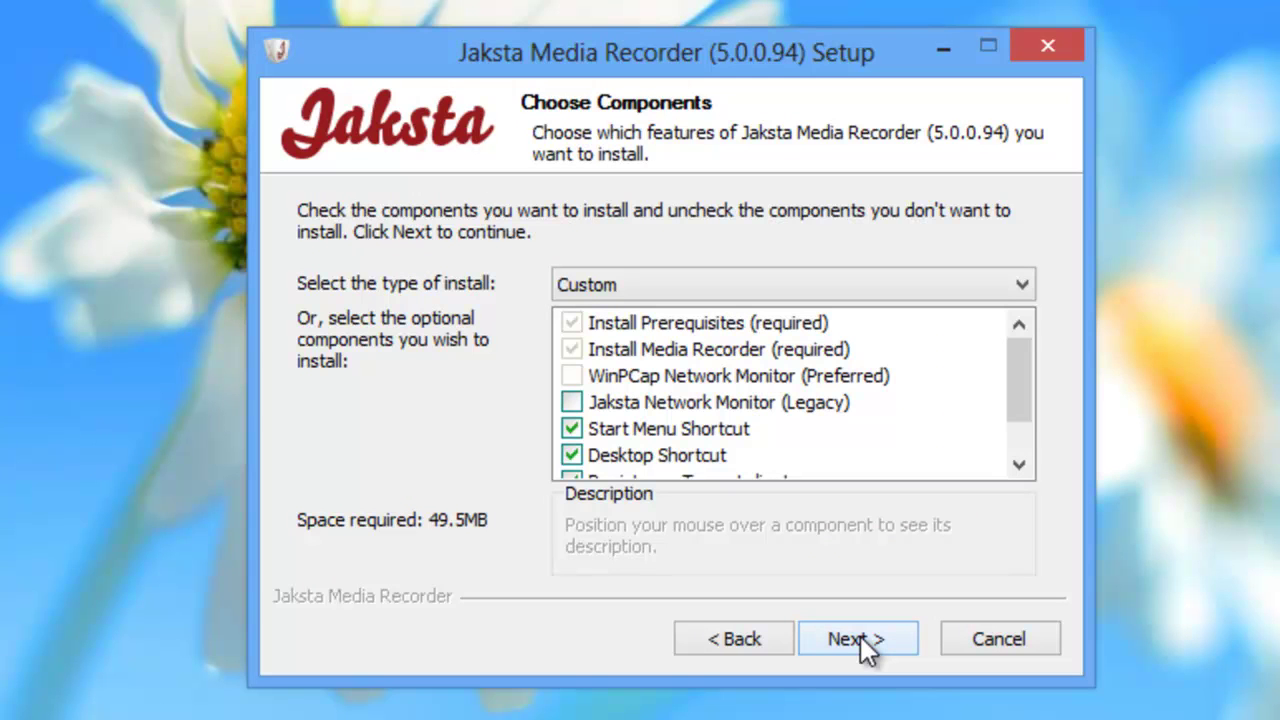
{"action": "left_click", "coordinate": [773, 286]}
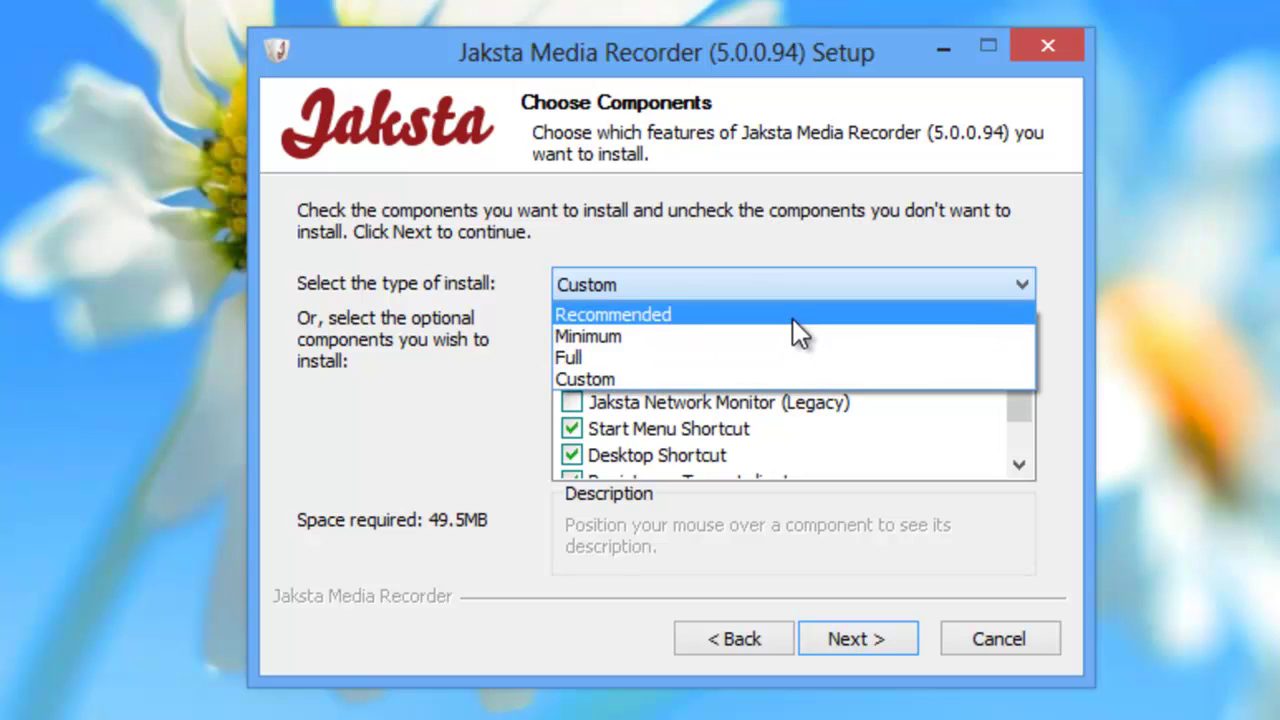
Install with the Recommended type, including WinPcap, to the default location
{"action": "left_click", "coordinate": [792, 316]}
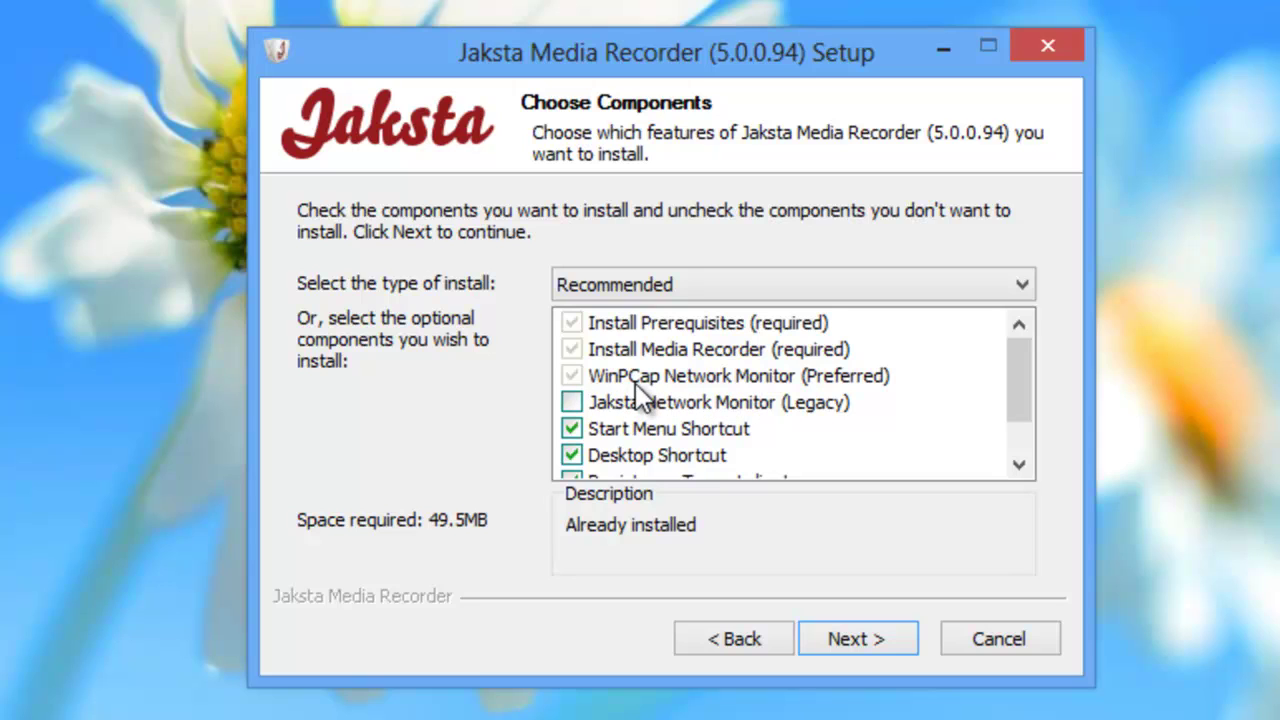
{"action": "mouse_move", "coordinate": [718, 402]}
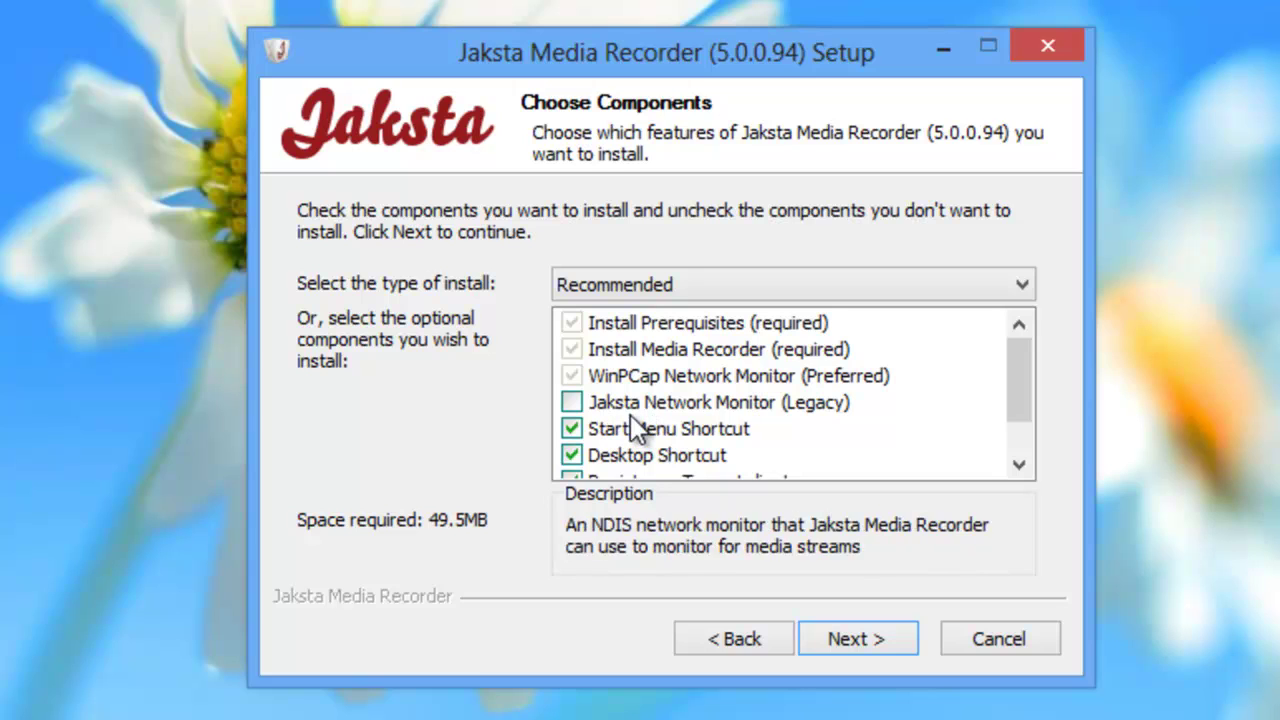
{"action": "left_click", "coordinate": [839, 638]}
{"action": "left_click", "coordinate": [839, 638]}
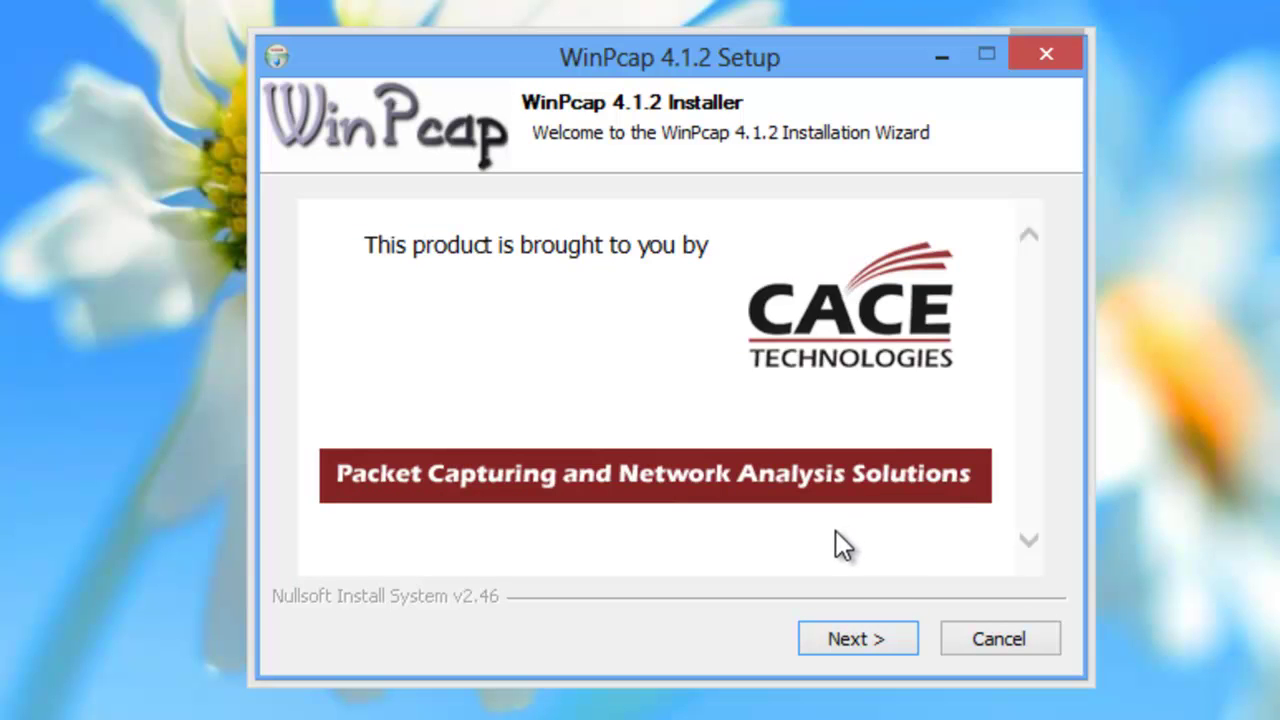
Install WinPcap 4.1.2 with its driver starting automatically at boot
{"action": "left_click", "coordinate": [852, 638]}
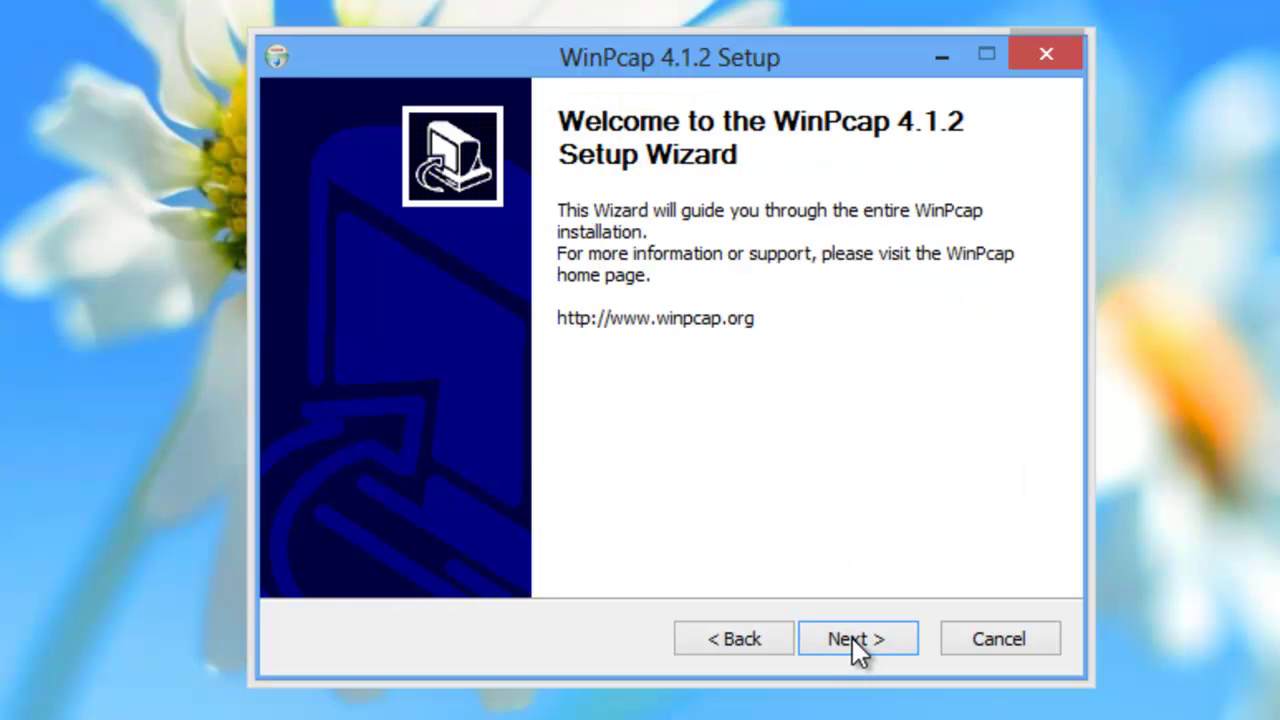
{"action": "left_click", "coordinate": [852, 638]}
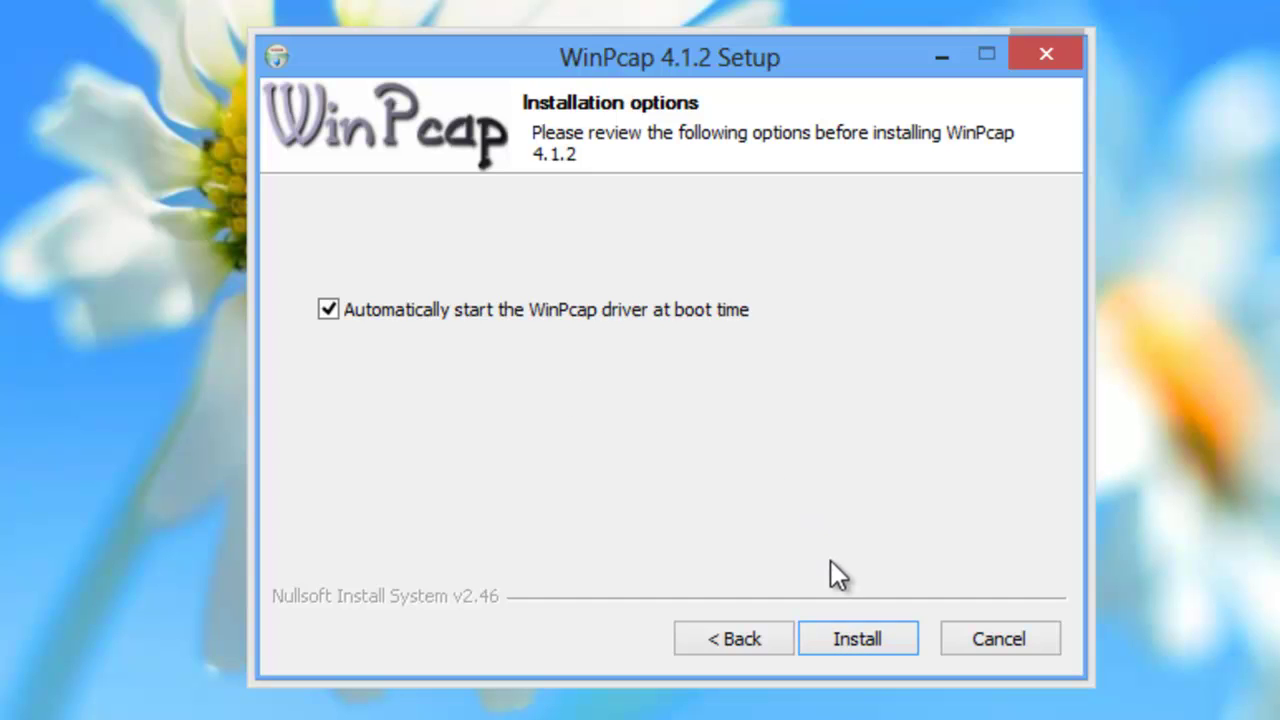
{"action": "left_click", "coordinate": [859, 647]}
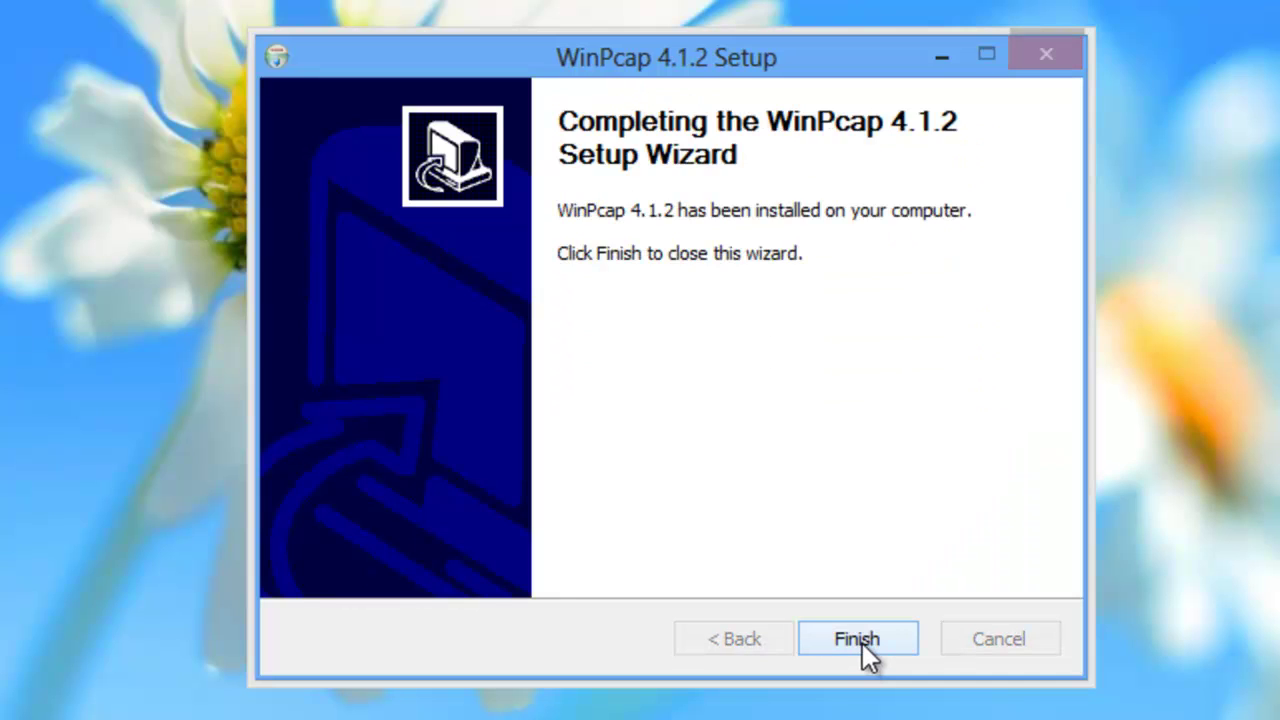
{"action": "left_click", "coordinate": [862, 643]}
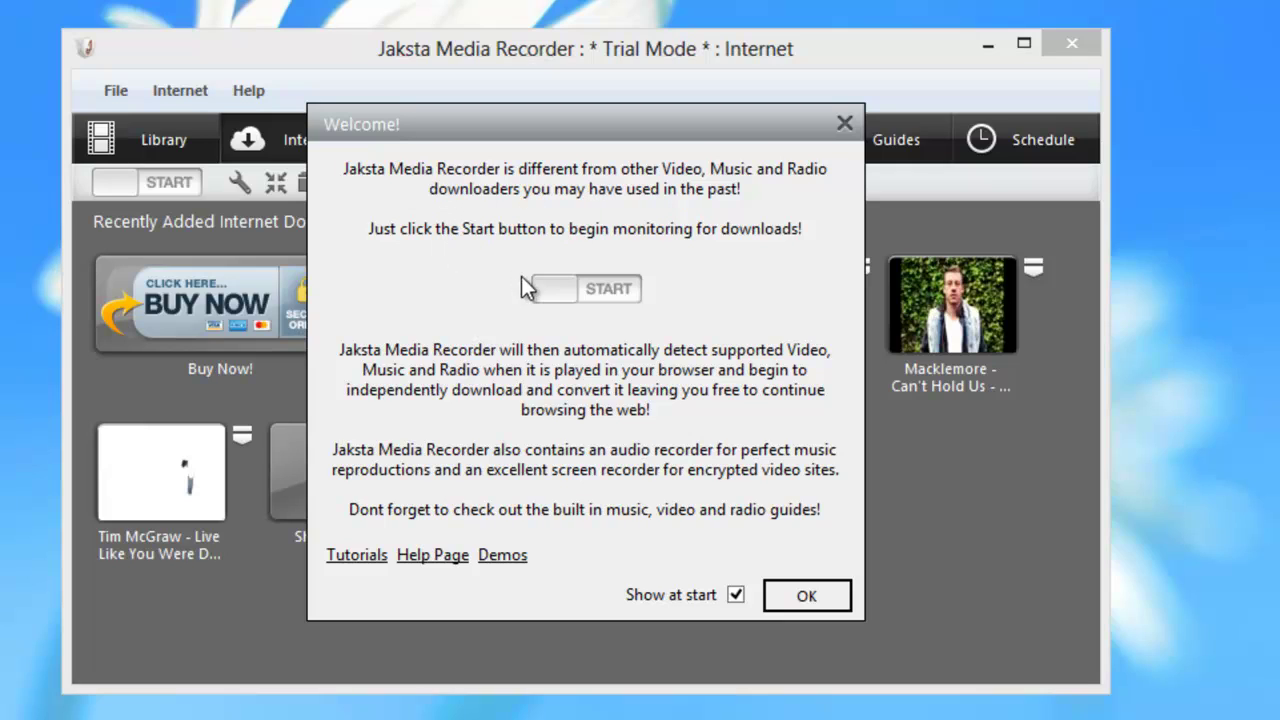
Turn on download monitoring in the Welcome dialog so the toggle reads STOP
{"action": "left_click", "coordinate": [610, 289]}
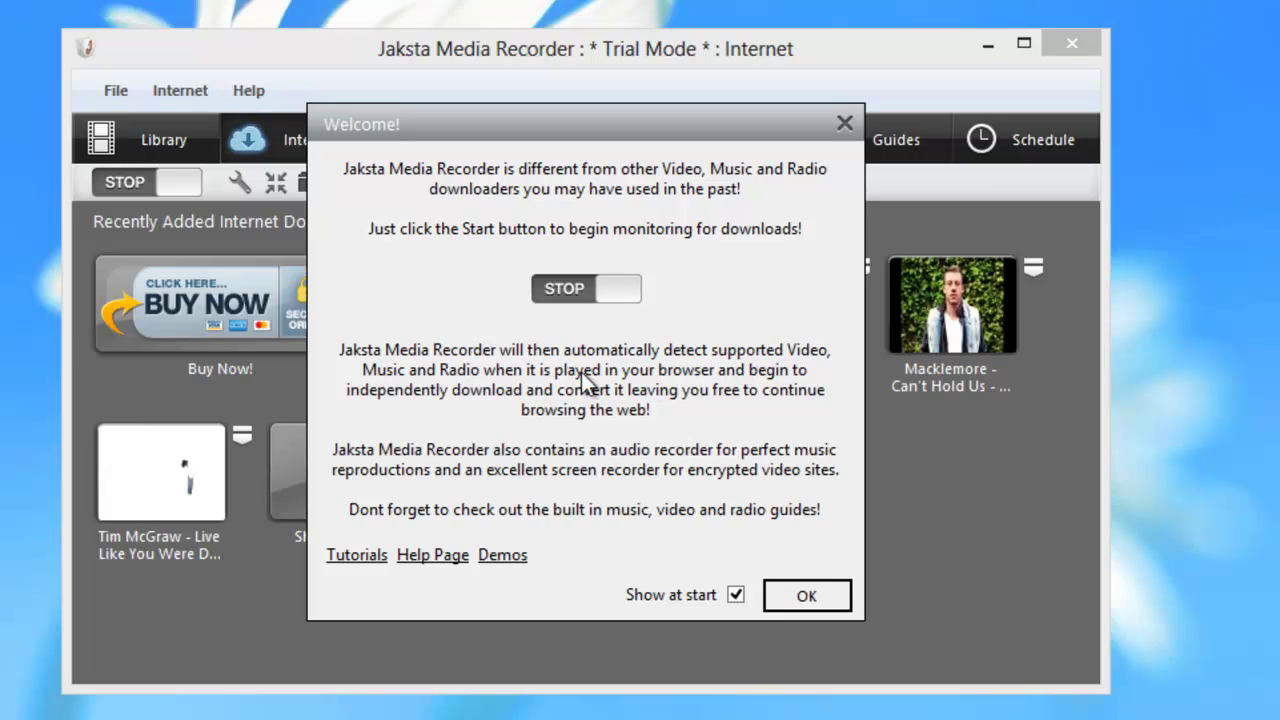
Play the Maroon 5 'One More Night' video on YouTube in Firefox
{"action": "left_click", "coordinate": [808, 596]}
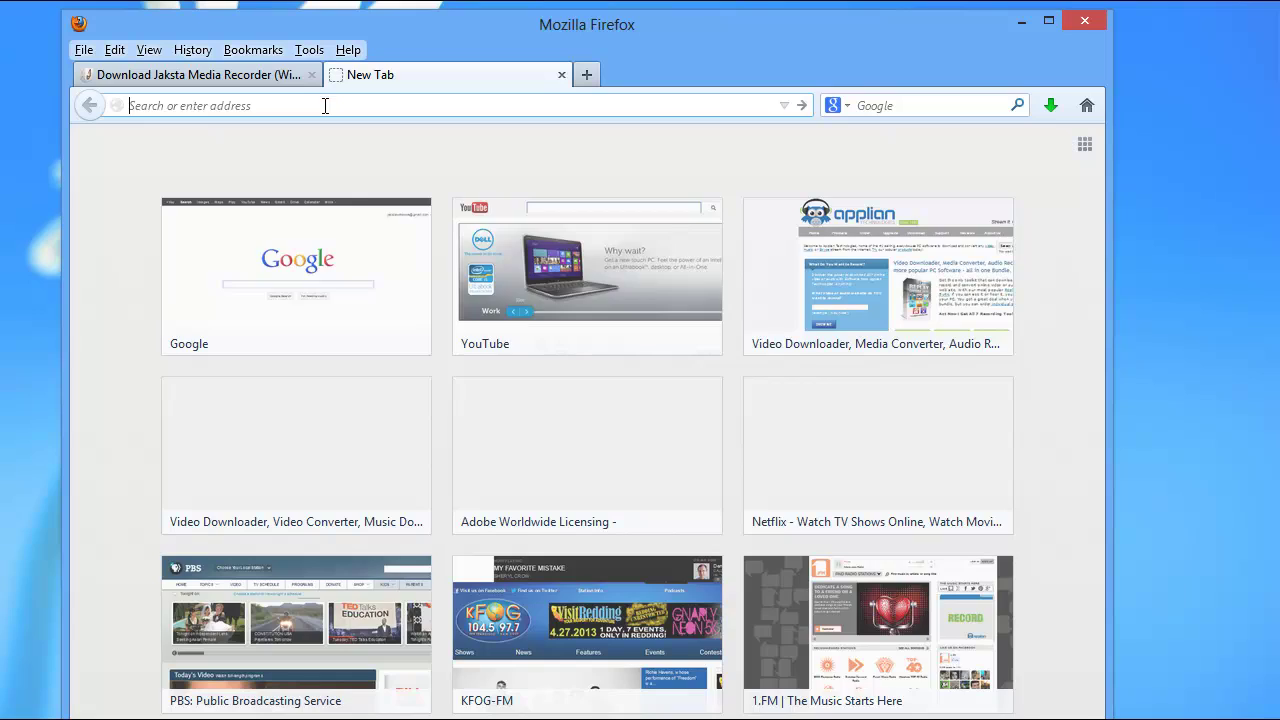
{"action": "type", "text": "you"}
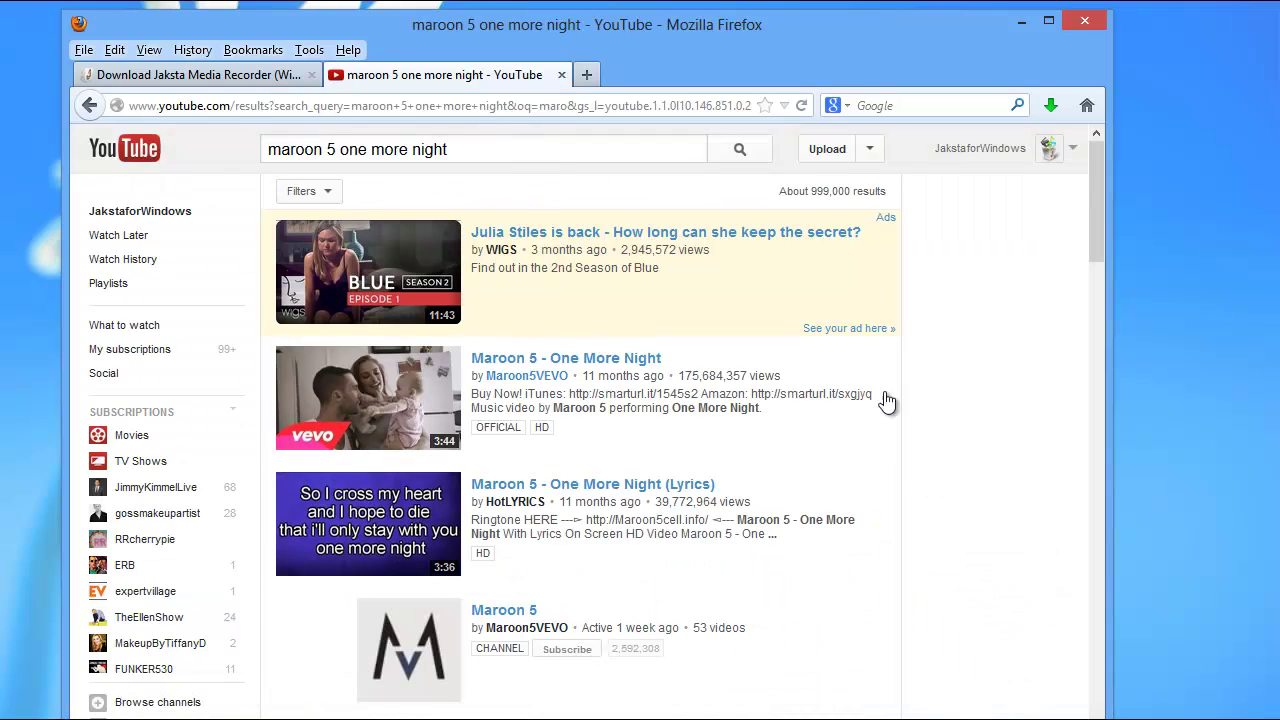
{"action": "left_click", "coordinate": [600, 358]}
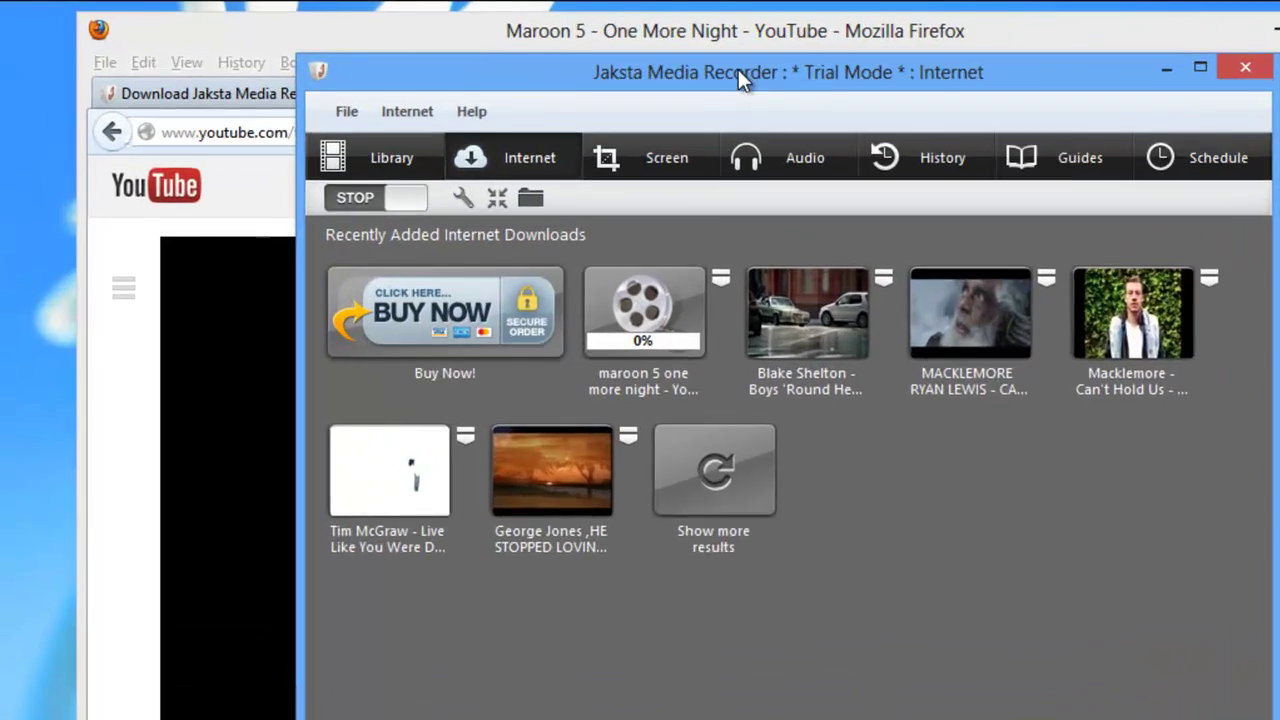
Position the recorder window and minimize Firefox to show the Complete capture
{"action": "left_click_drag", "start_coordinate": [738, 69], "coordinate": [918, 91]}
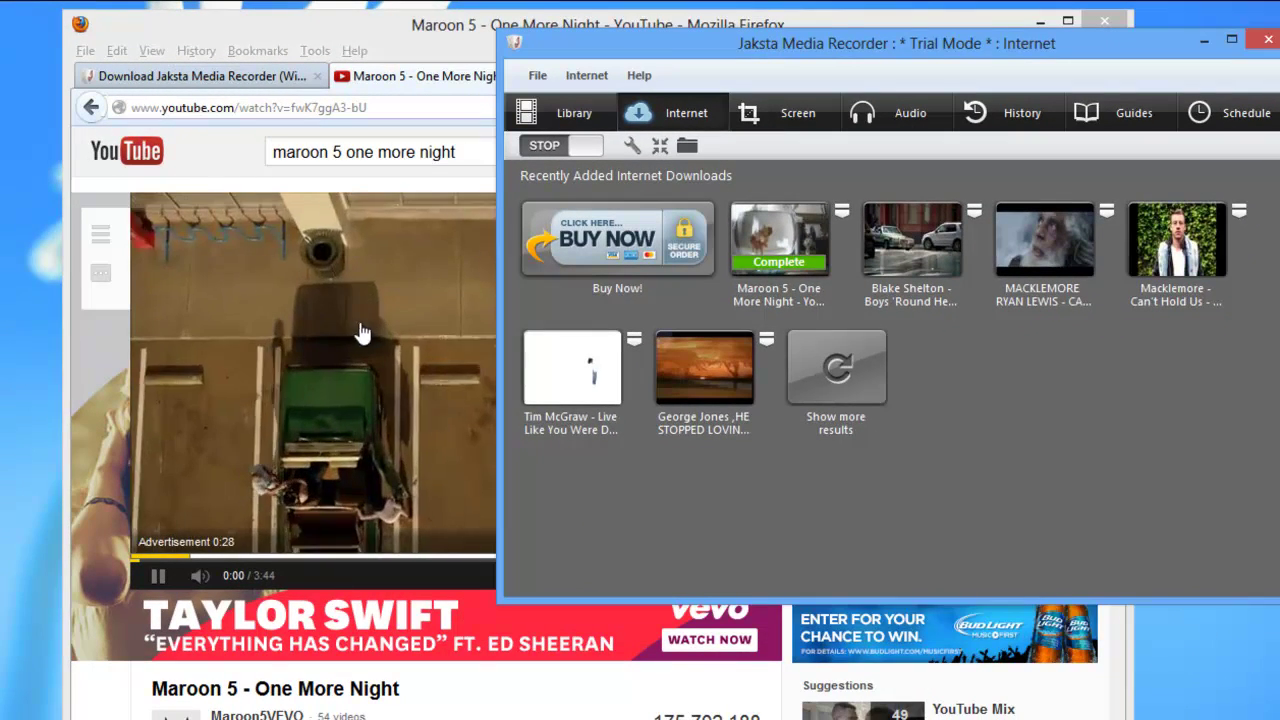
{"action": "left_click", "coordinate": [224, 474]}
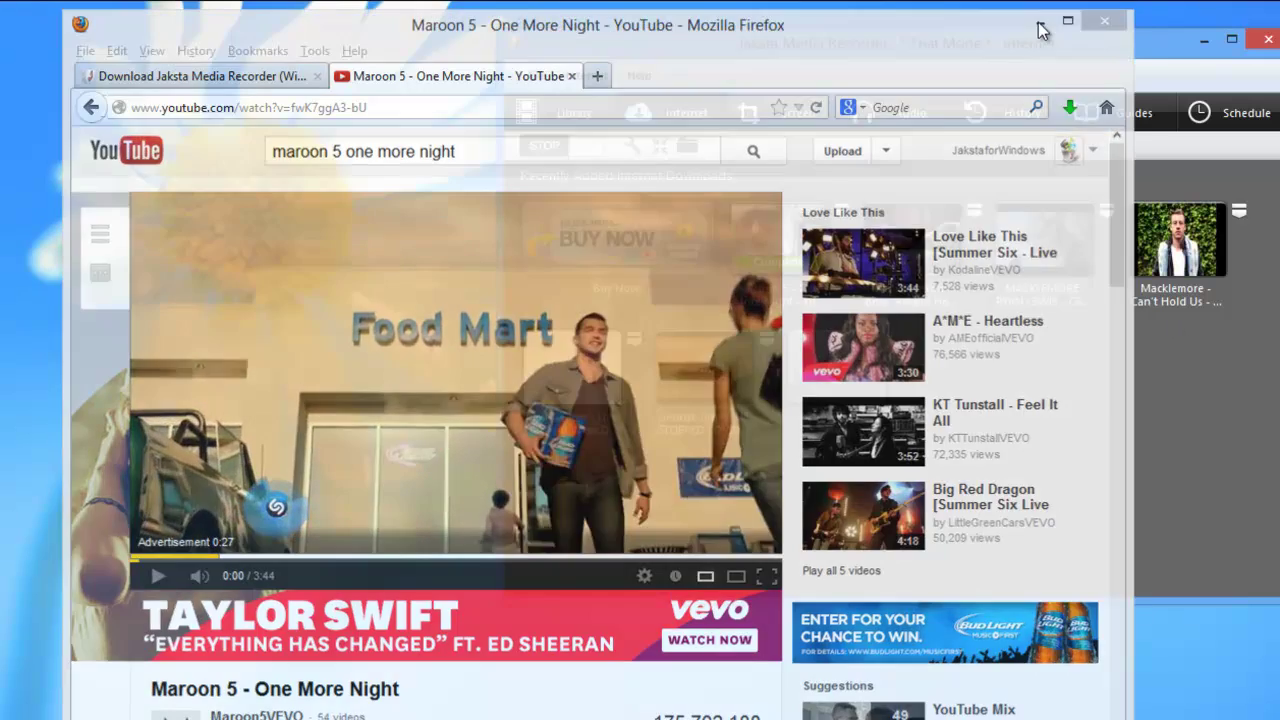
{"action": "left_click", "coordinate": [1040, 21]}
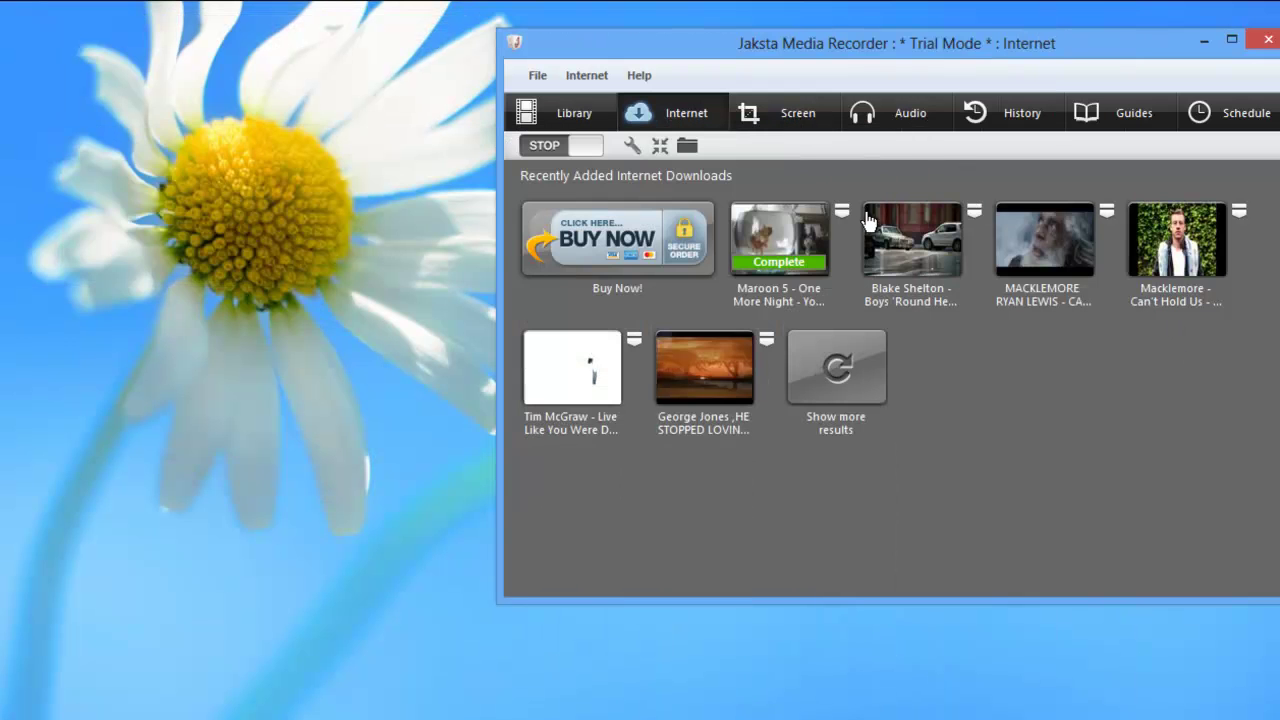
{"action": "left_click_drag", "start_coordinate": [886, 44], "coordinate": [693, 72]}
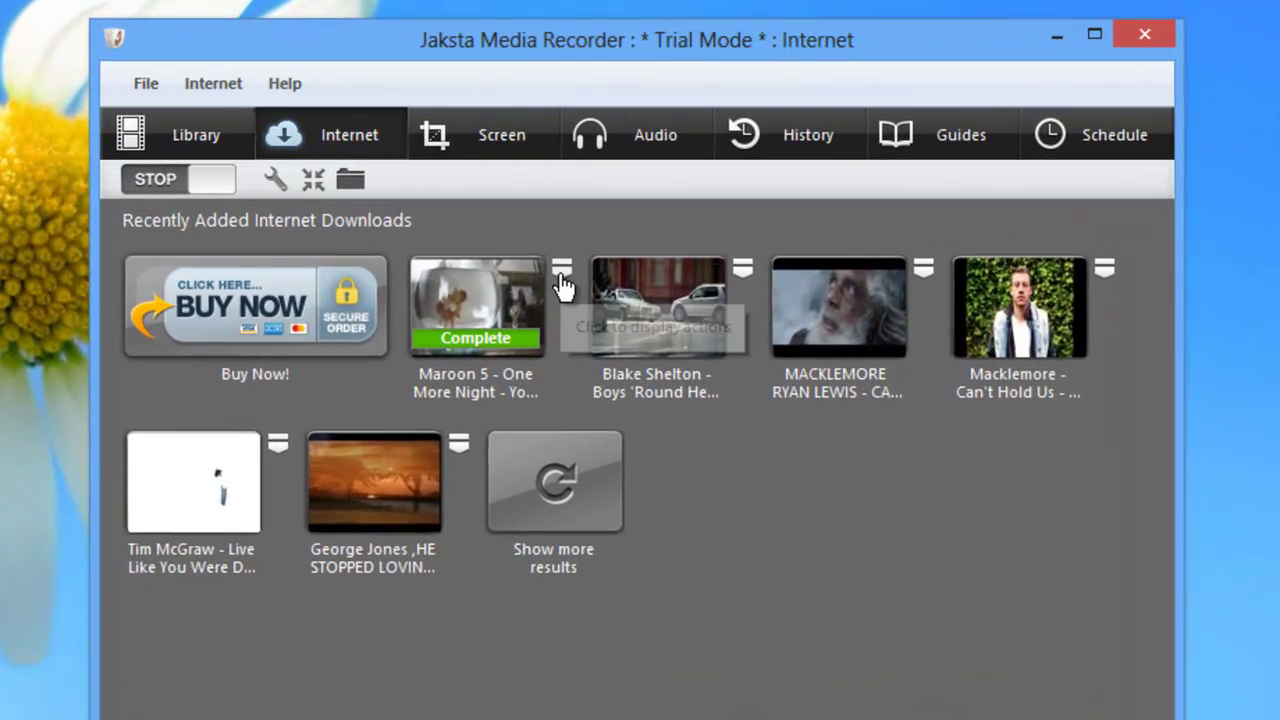
Play the captured 'One More Night' file and skim from 0:54 toward its end
{"action": "left_click", "coordinate": [562, 270]}
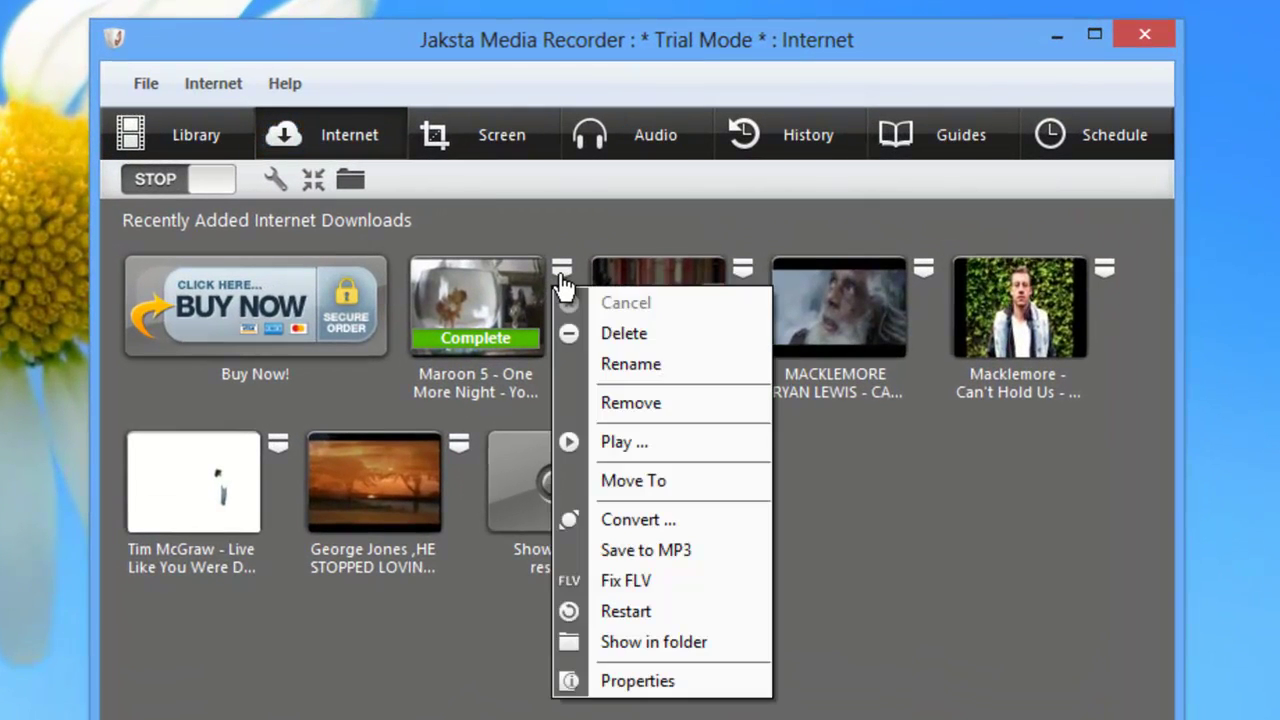
{"action": "left_click", "coordinate": [639, 441]}
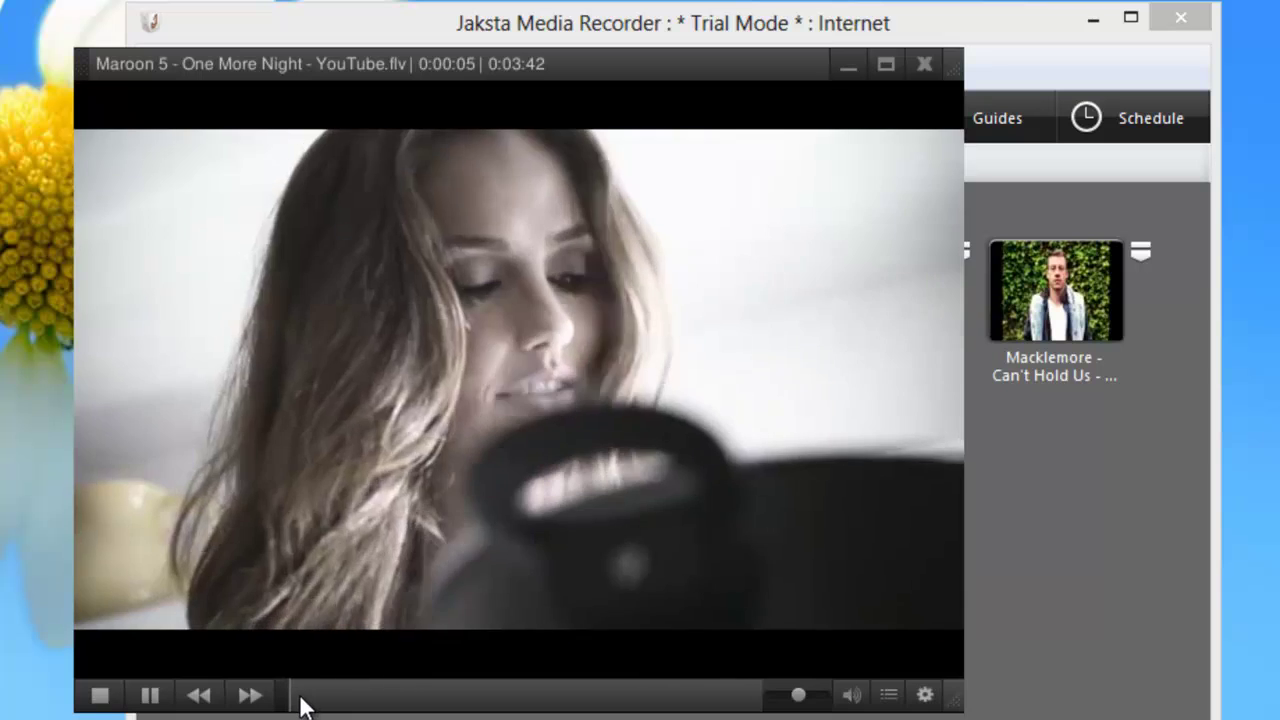
{"action": "left_click", "coordinate": [398, 700]}
{"action": "mouse_move", "coordinate": [476, 693]}
{"action": "left_mouse_down"}
{"action": "mouse_move", "coordinate": [718, 692]}
{"action": "mouse_move", "coordinate": [739, 708]}
{"action": "left_mouse_up"}
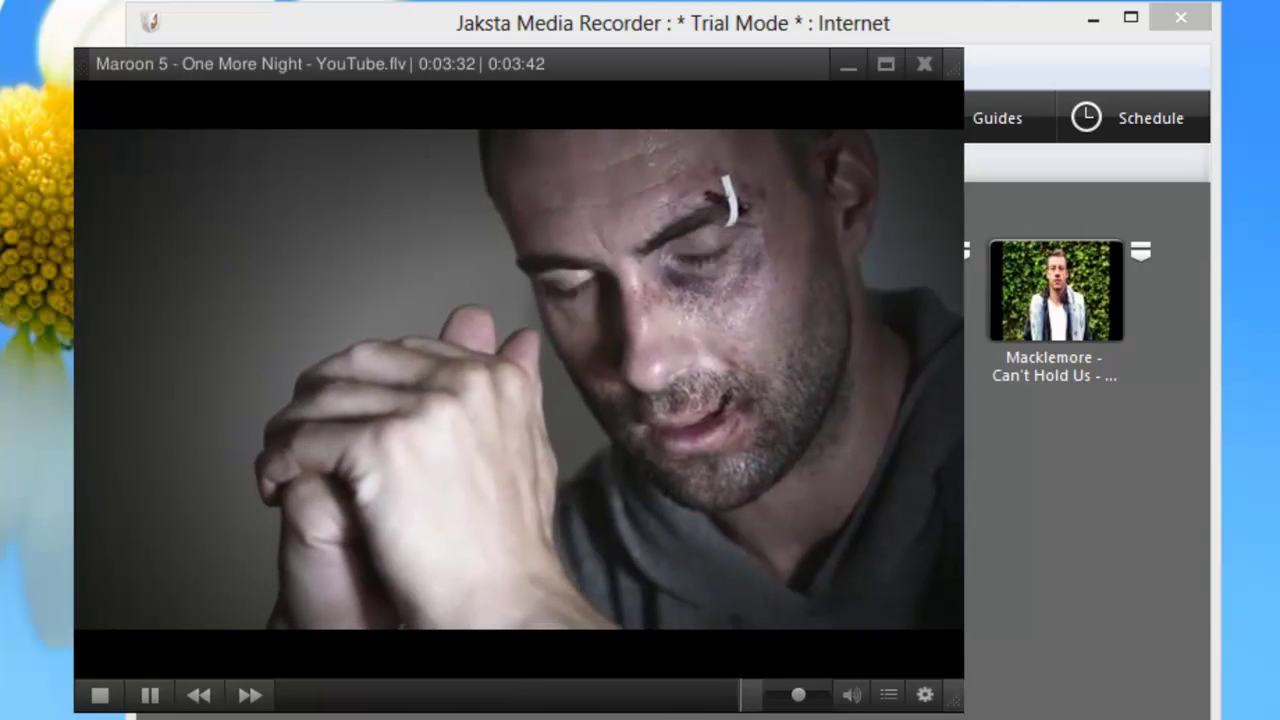